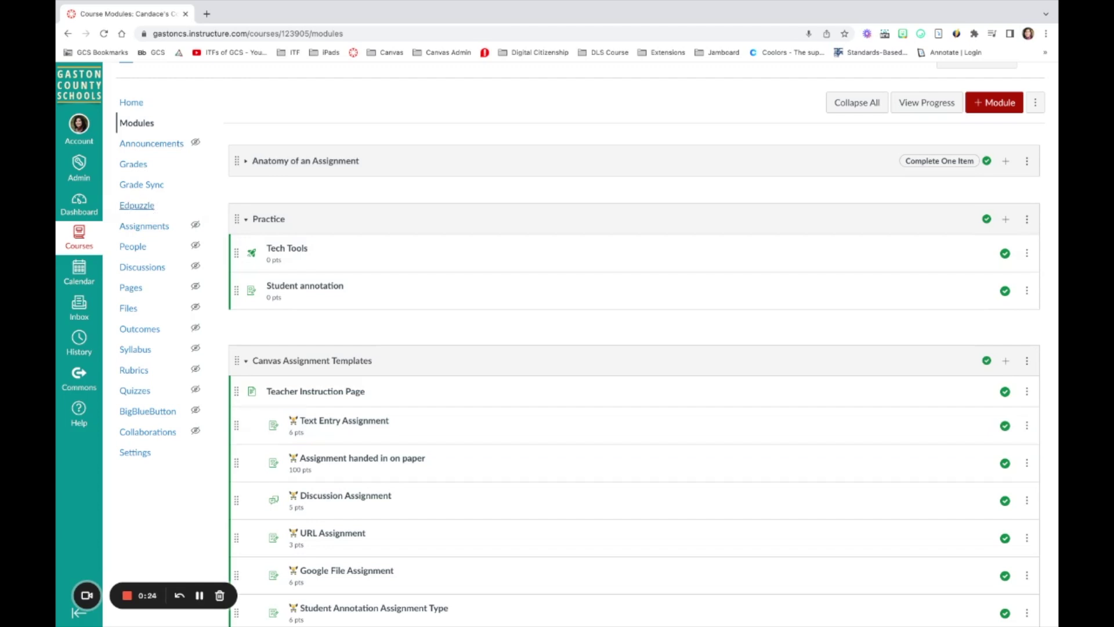
# Step: Open the course's Edpuzzle page showing the in-progress 'YouTube video' assignment
pyautogui.click(139, 206)
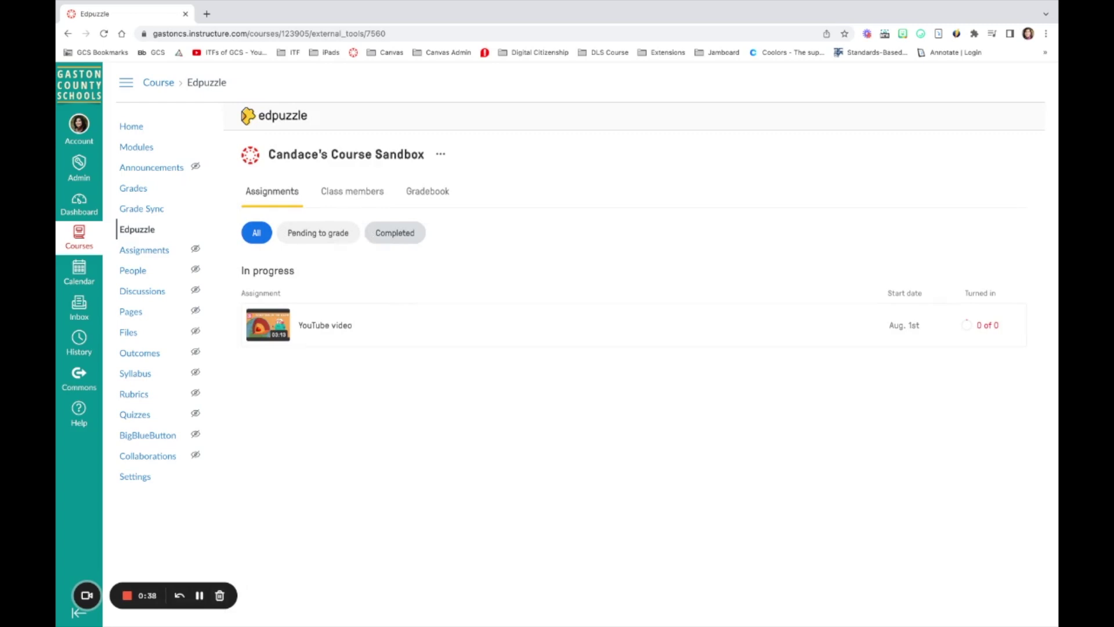
# Step: From Modules, create a new assignment named 'Edpuzzle' in the Practice module
pyautogui.click(139, 148)
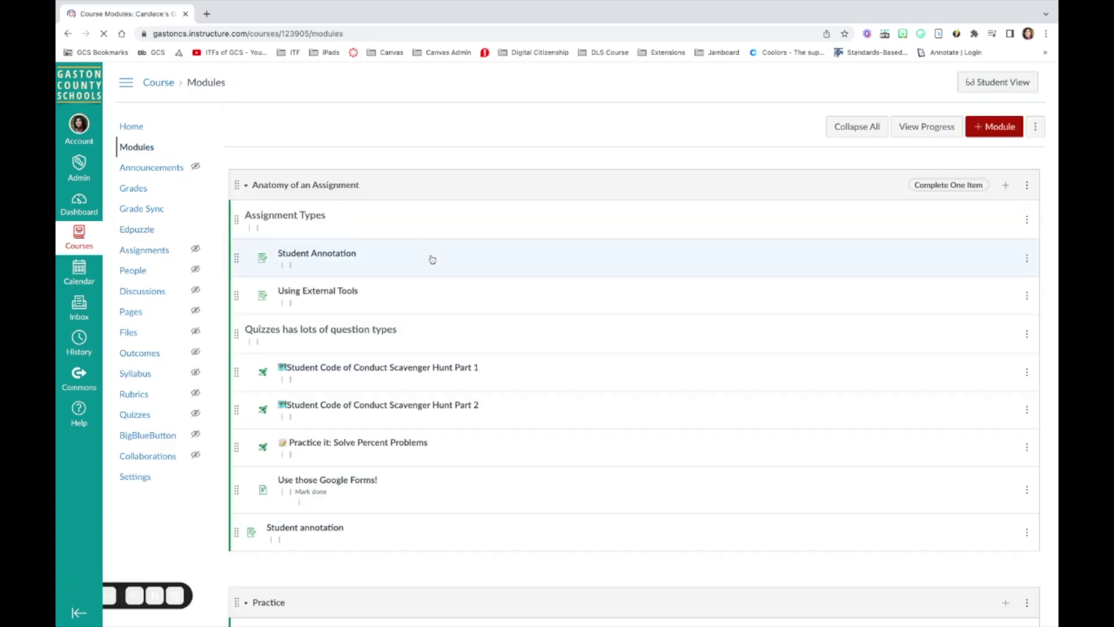
pyautogui.scroll(-3, 241, 183)
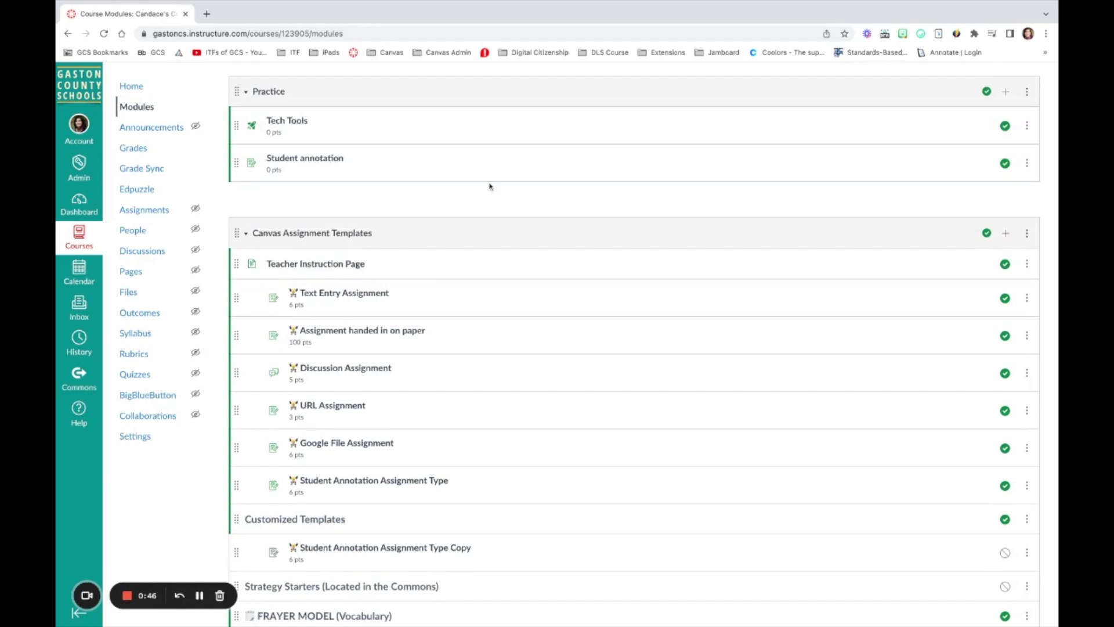
pyautogui.scroll(1, 938, 154)
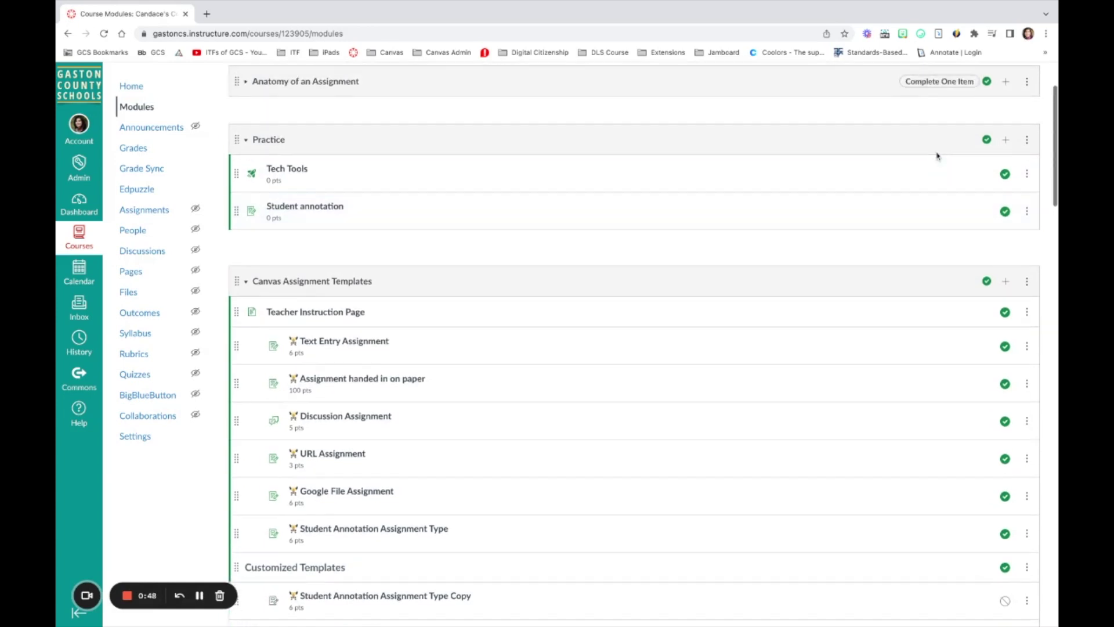
pyautogui.click(1007, 143)
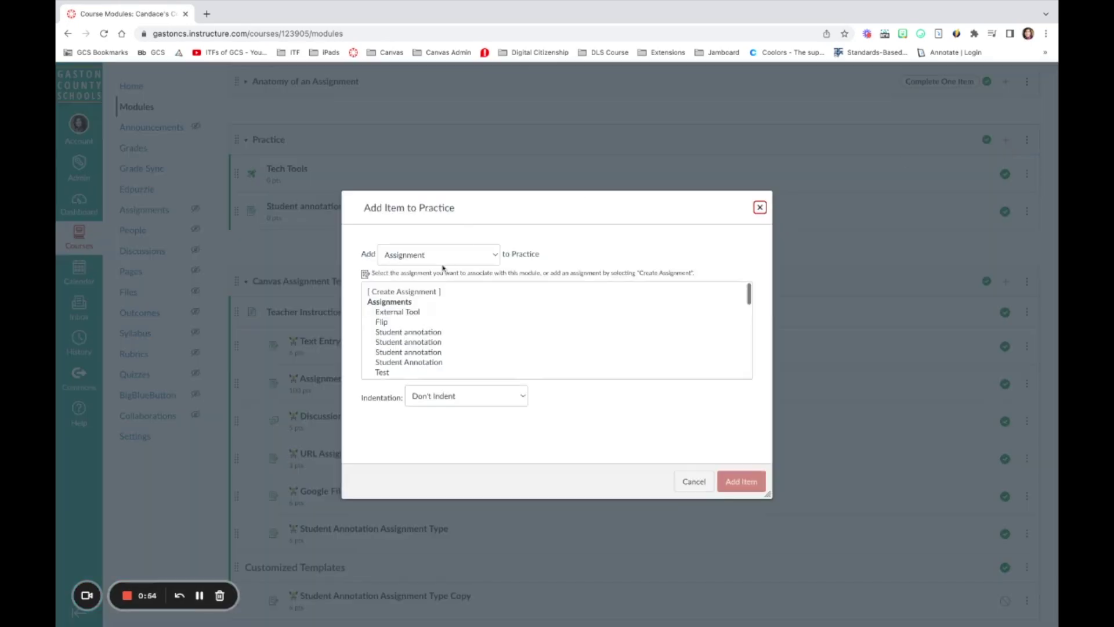
pyautogui.click(430, 291)
pyautogui.click(459, 398)
pyautogui.write('Ed')
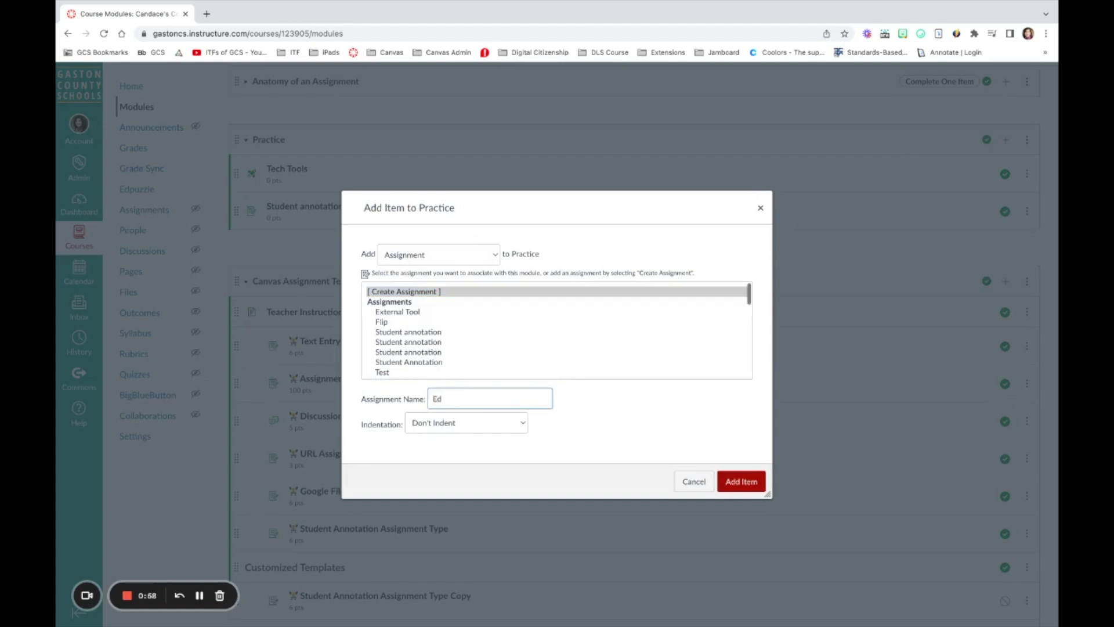
pyautogui.write('puzzle')
pyautogui.click(735, 485)
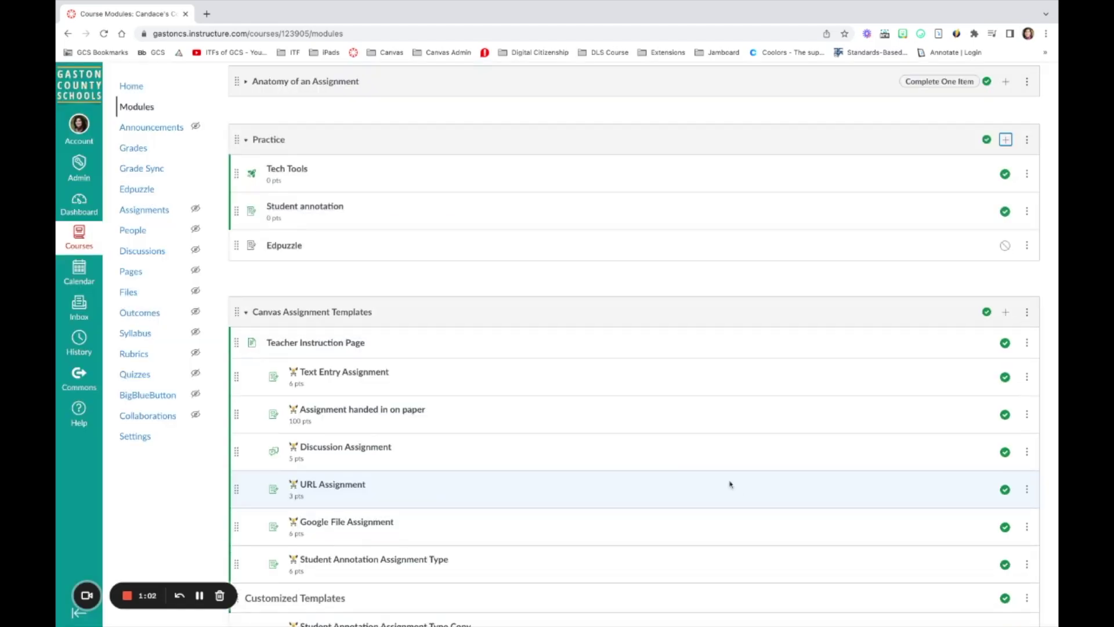
# Step: Open the Edpuzzle assignment's edit page and scroll down to its Submission Type settings
pyautogui.click(285, 245)
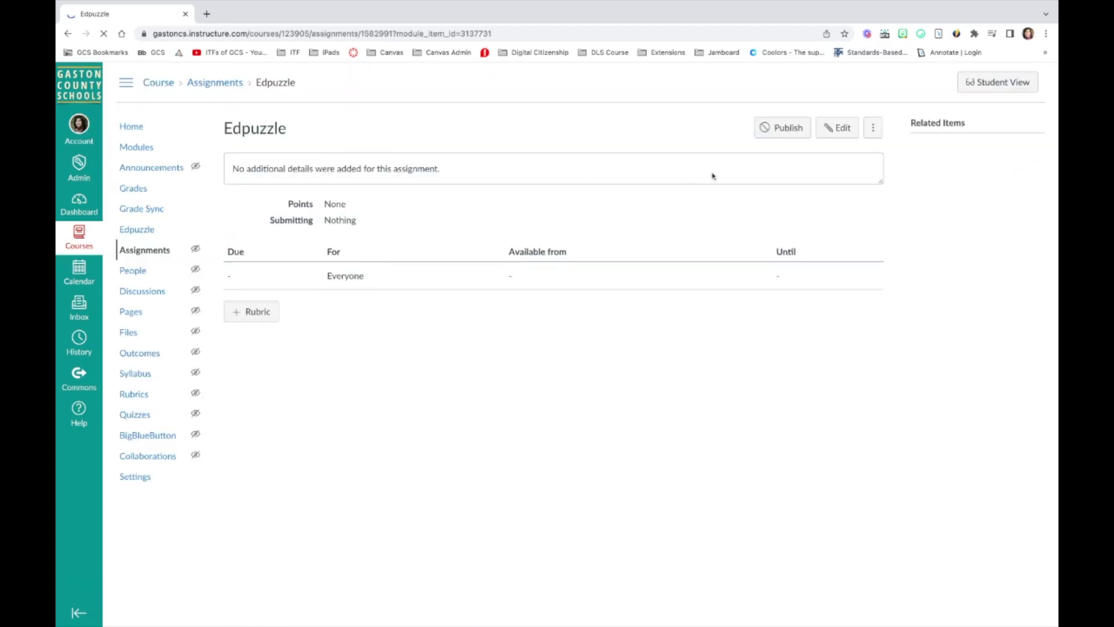
pyautogui.click(842, 130)
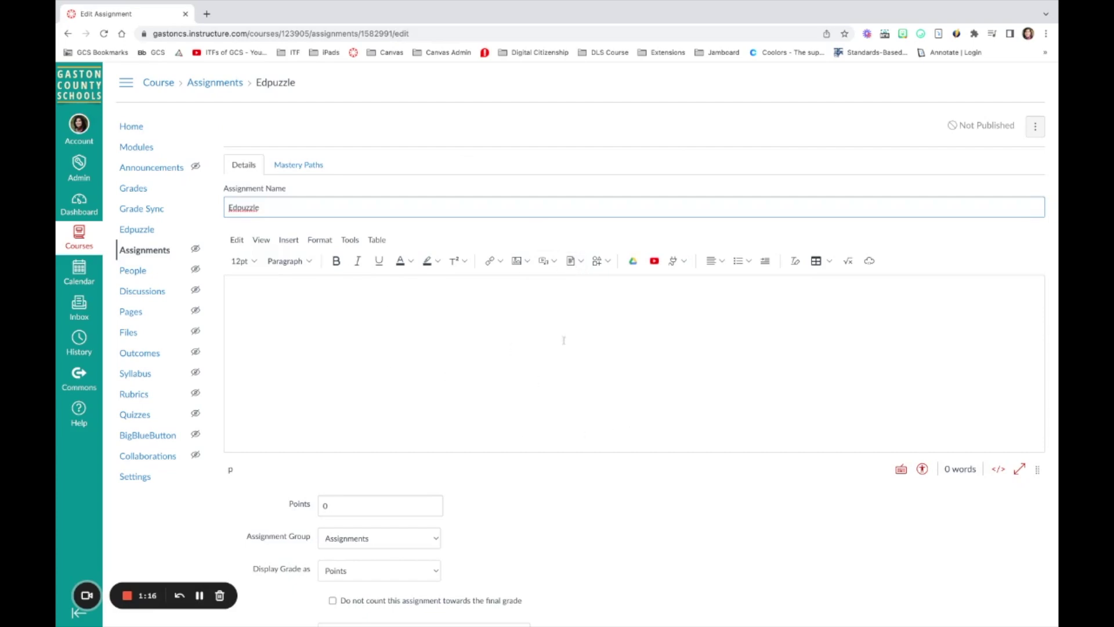
pyautogui.scroll(-1, 619, 337)
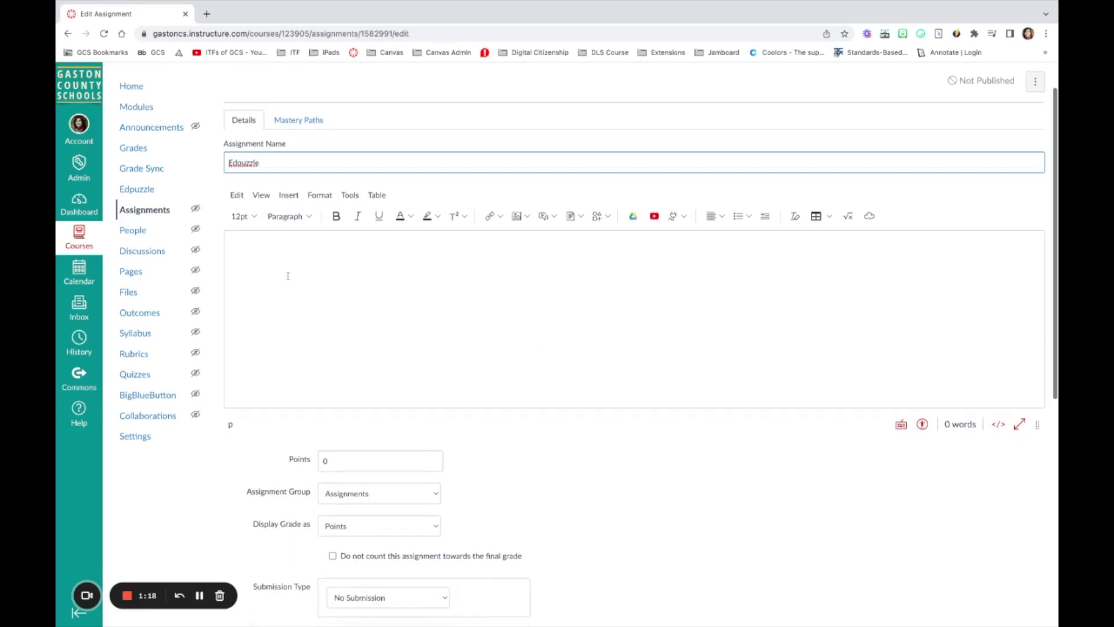
pyautogui.scroll(-4, 535, 270)
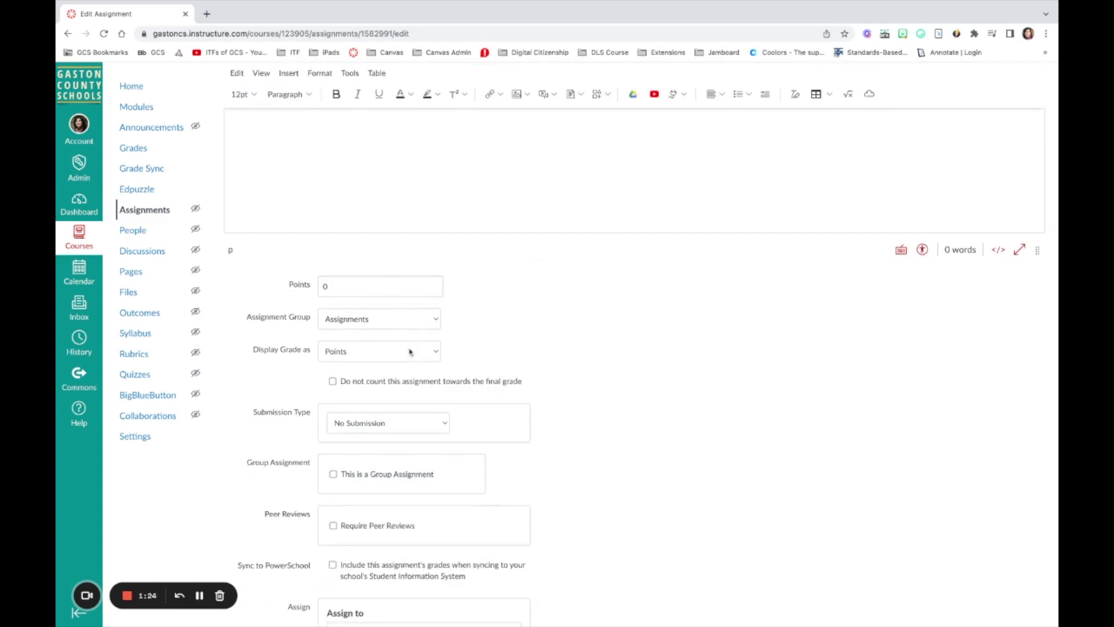
pyautogui.scroll(-3, 576, 348)
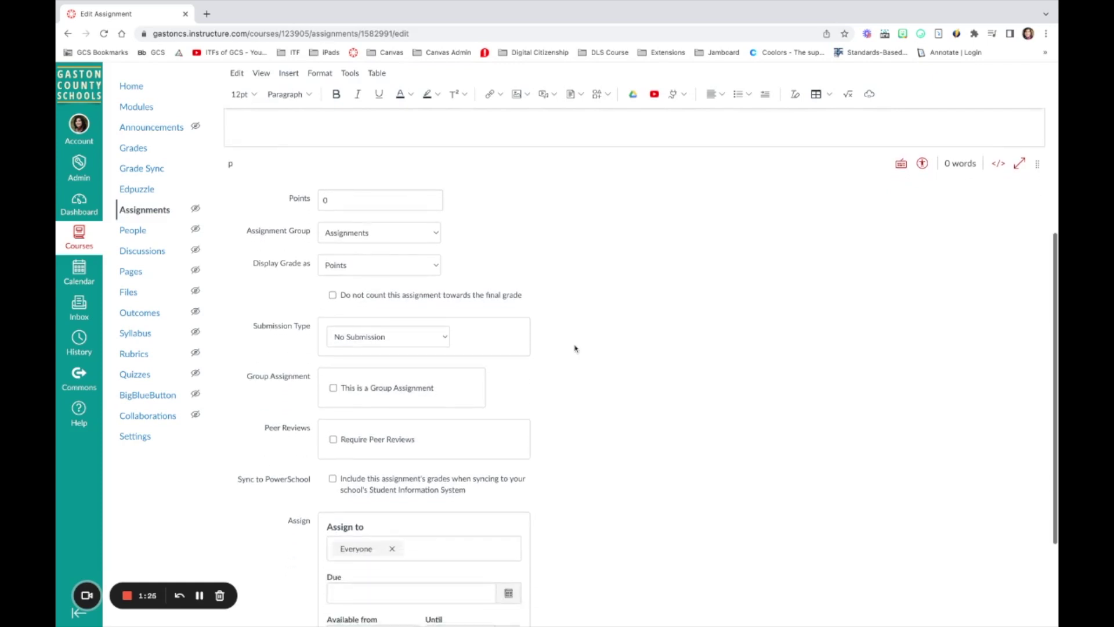
pyautogui.scroll(-1, 566, 342)
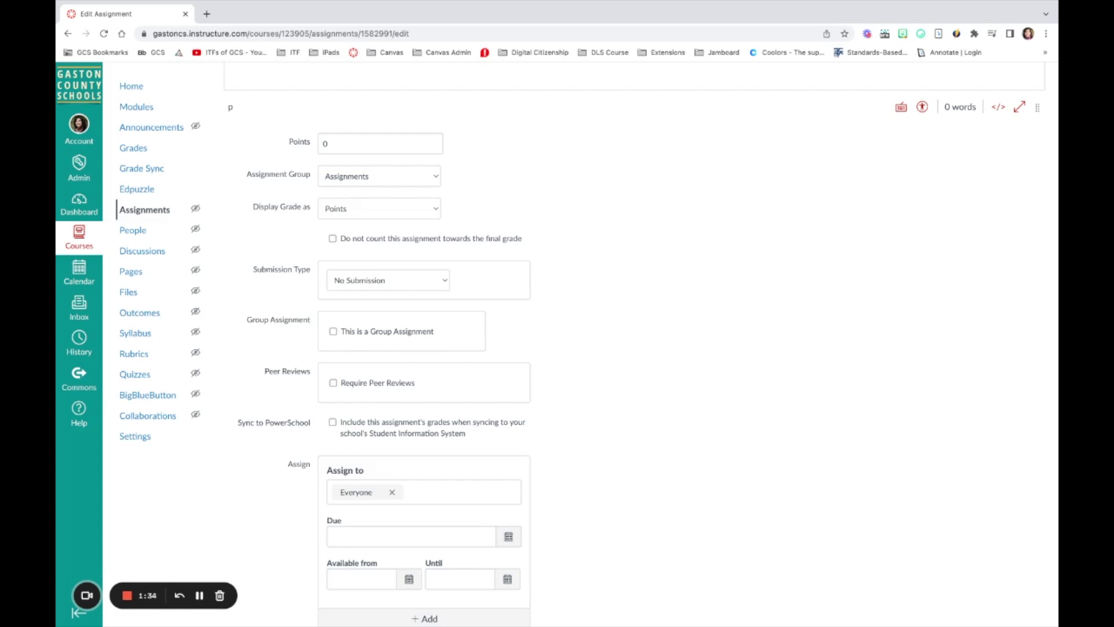
# Step: Set Submission Type to External Tool and choose Edpuzzle from the tool list
pyautogui.click(393, 324)
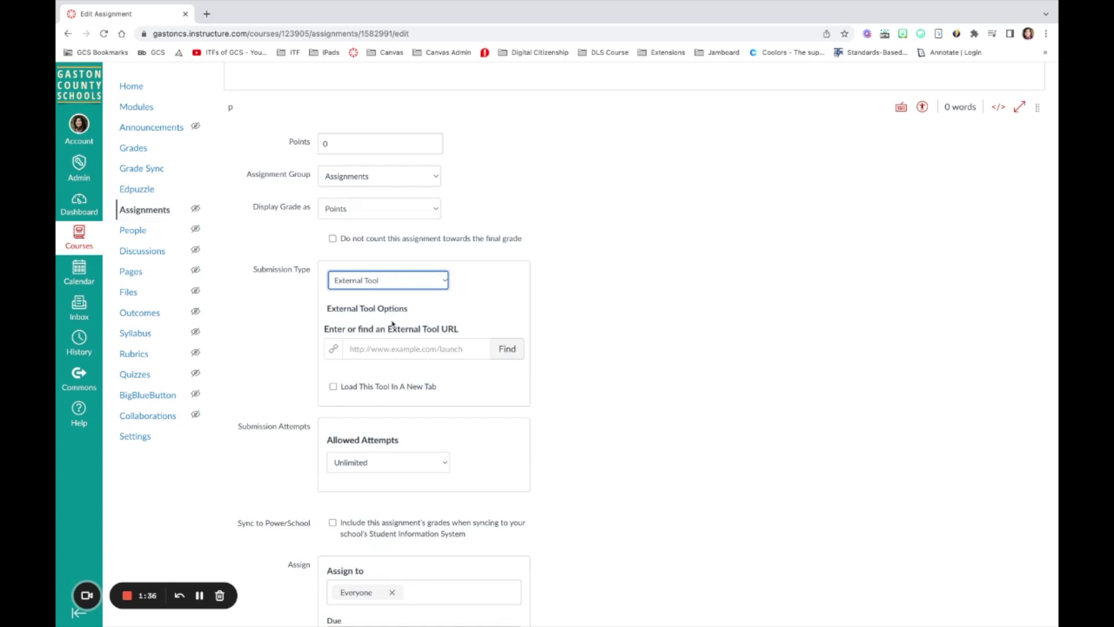
pyautogui.click(513, 350)
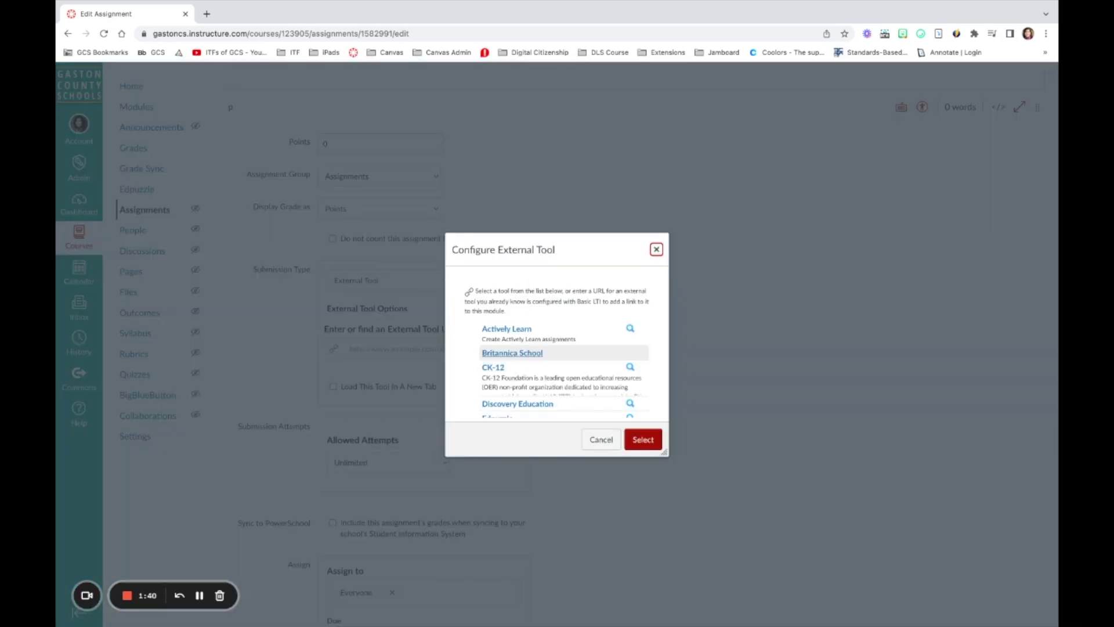
pyautogui.scroll(-2, 515, 351)
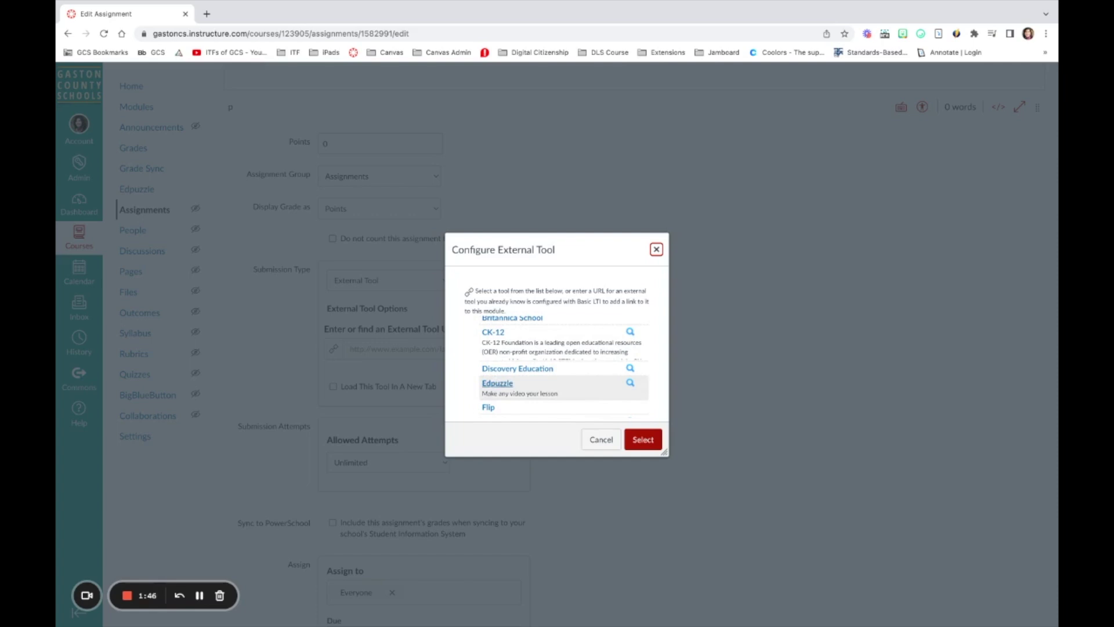
pyautogui.click(497, 383)
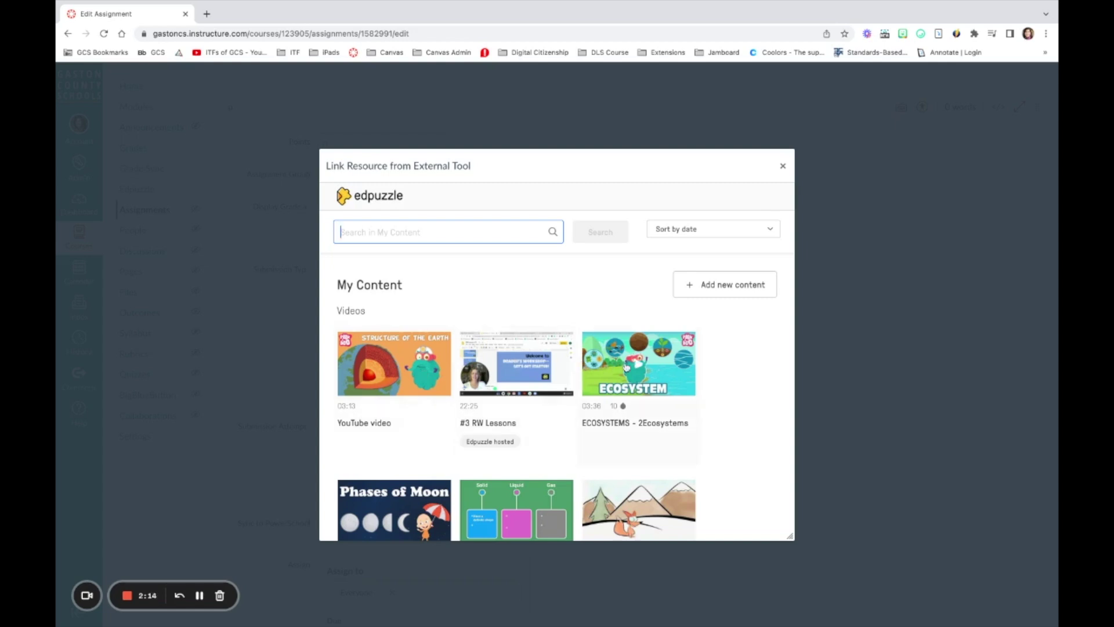
# Step: Assign the ECOSYSTEMS - 2Ecosystems video with closed captions turned on
pyautogui.click(626, 366)
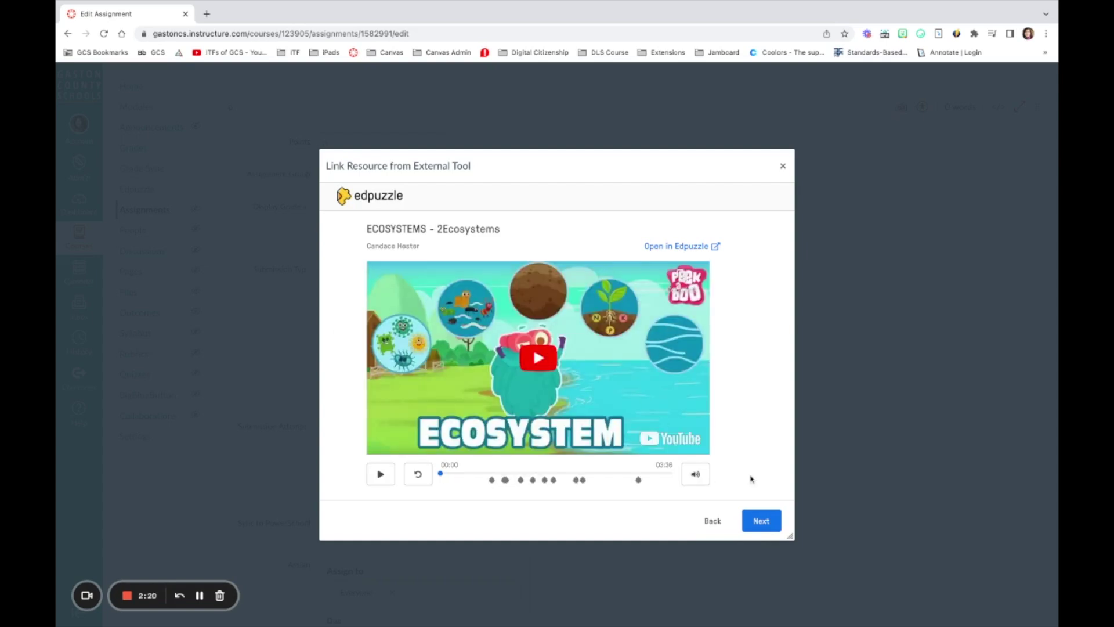
pyautogui.click(770, 526)
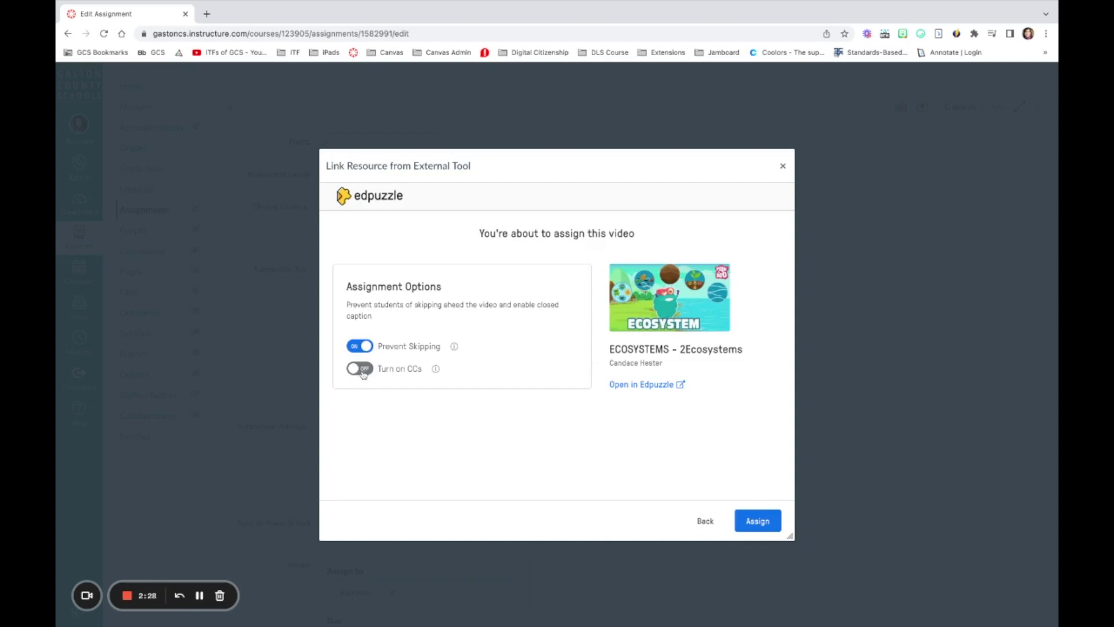
pyautogui.click(364, 373)
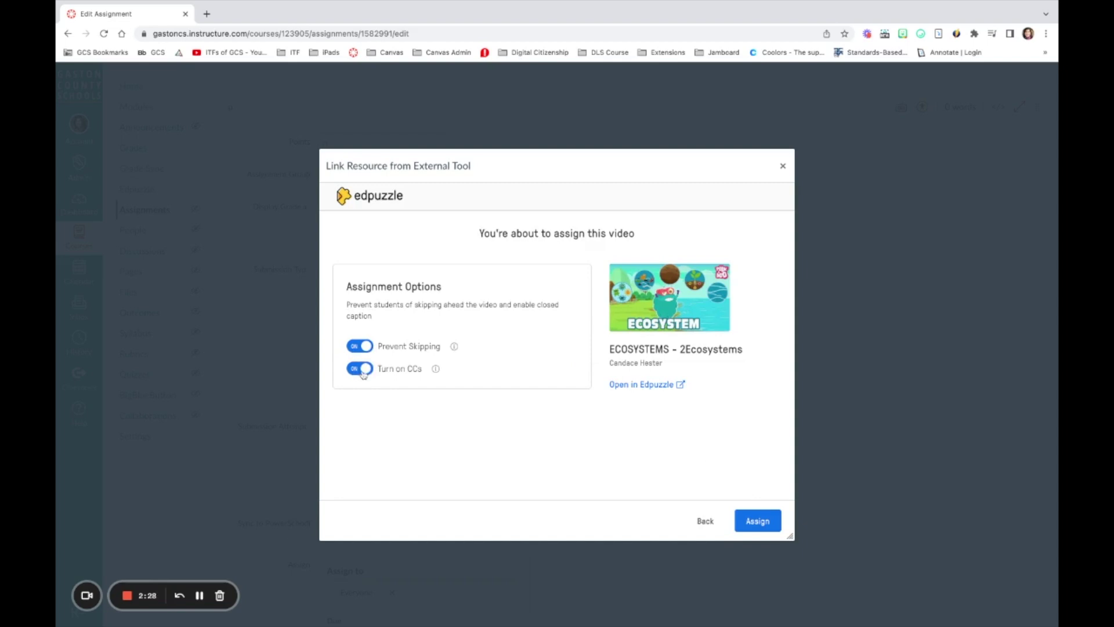
pyautogui.click(761, 524)
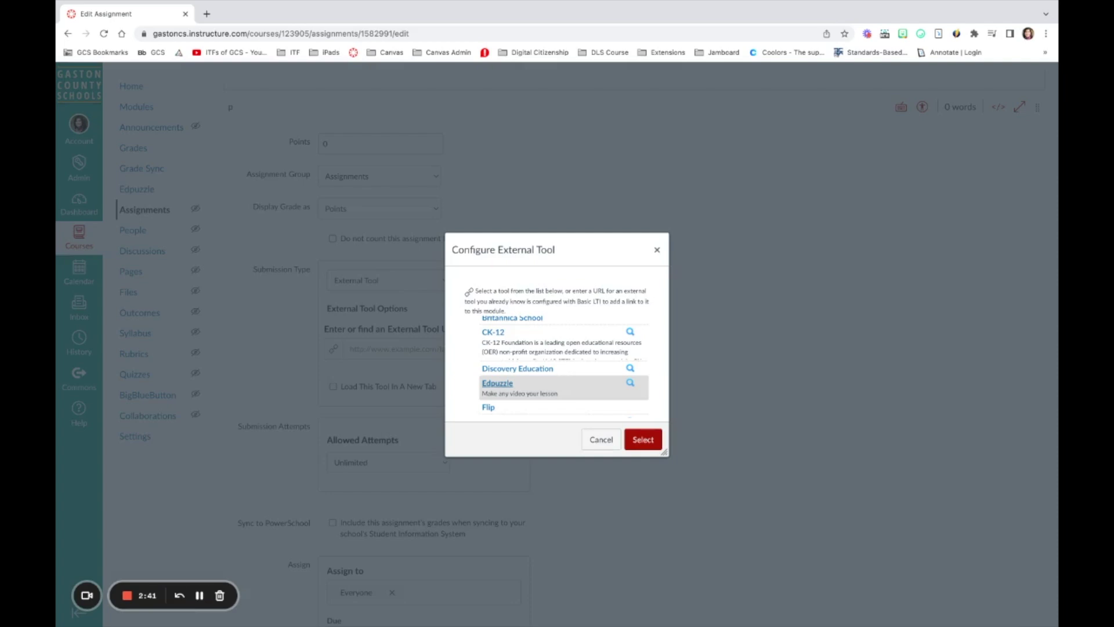
# Step: Confirm the Edpuzzle tool link, set the due date to Sep 28, 2022, and save
pyautogui.click(643, 439)
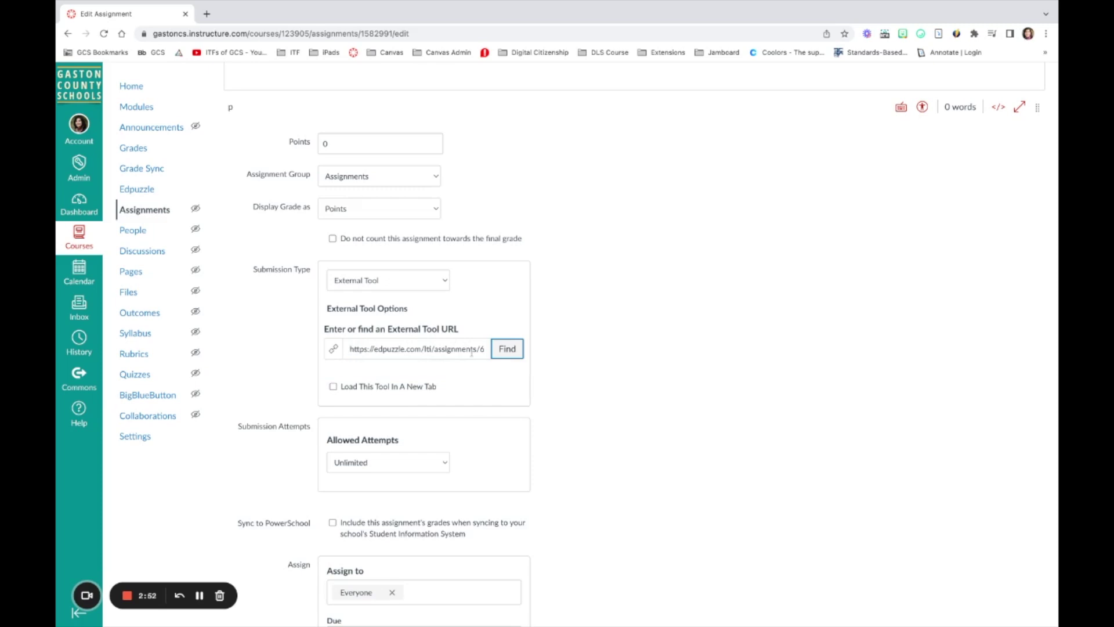
pyautogui.scroll(-3, 597, 376)
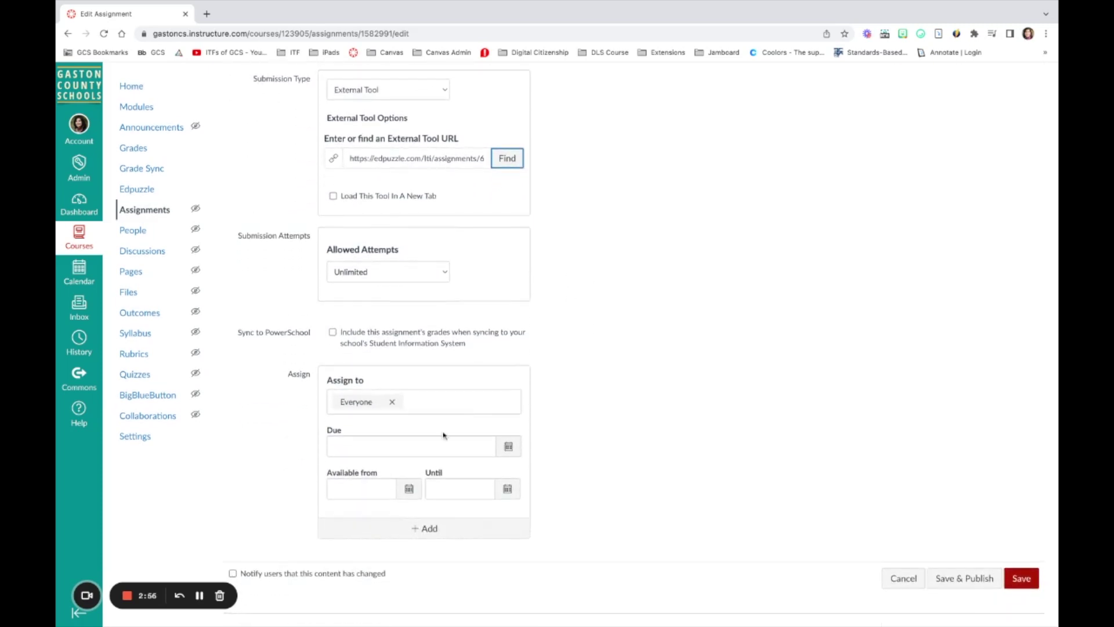
pyautogui.click(510, 445)
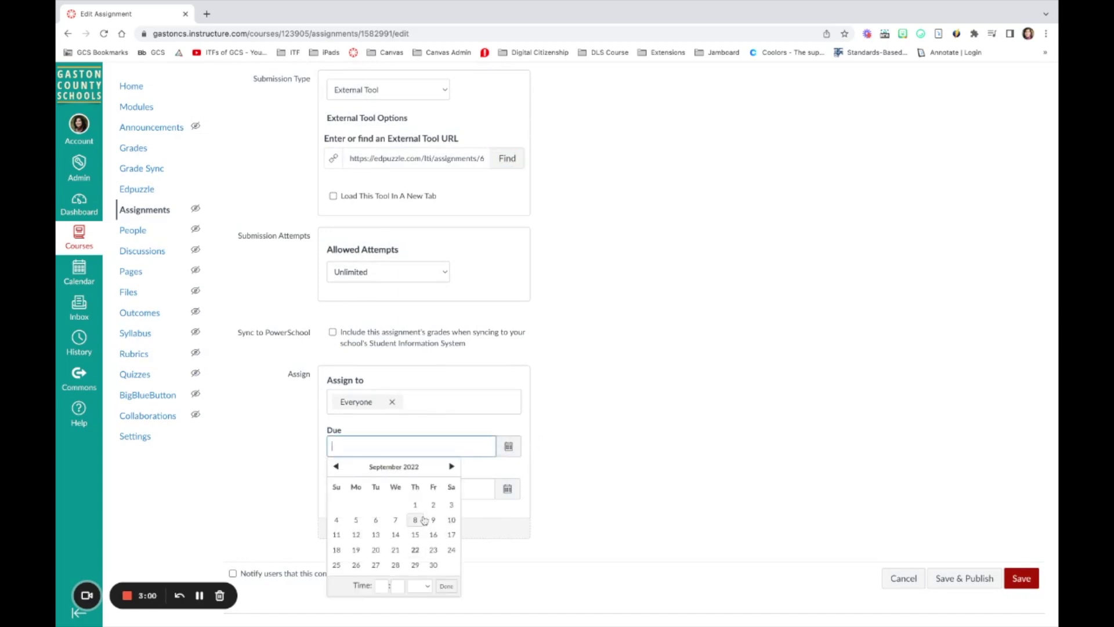
pyautogui.click(396, 566)
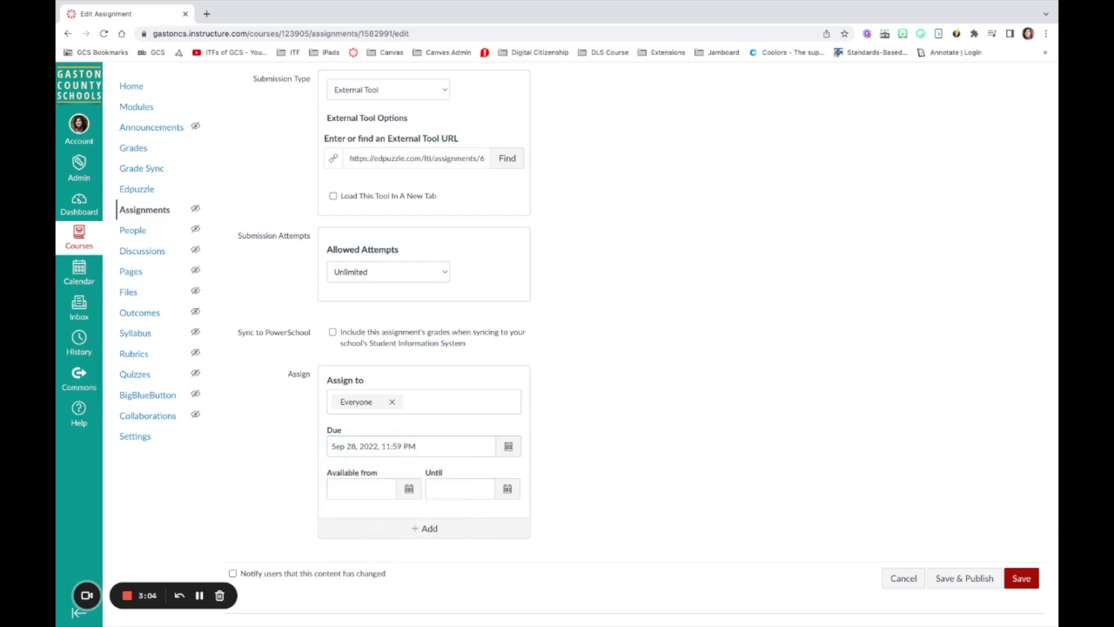
pyautogui.click(1019, 583)
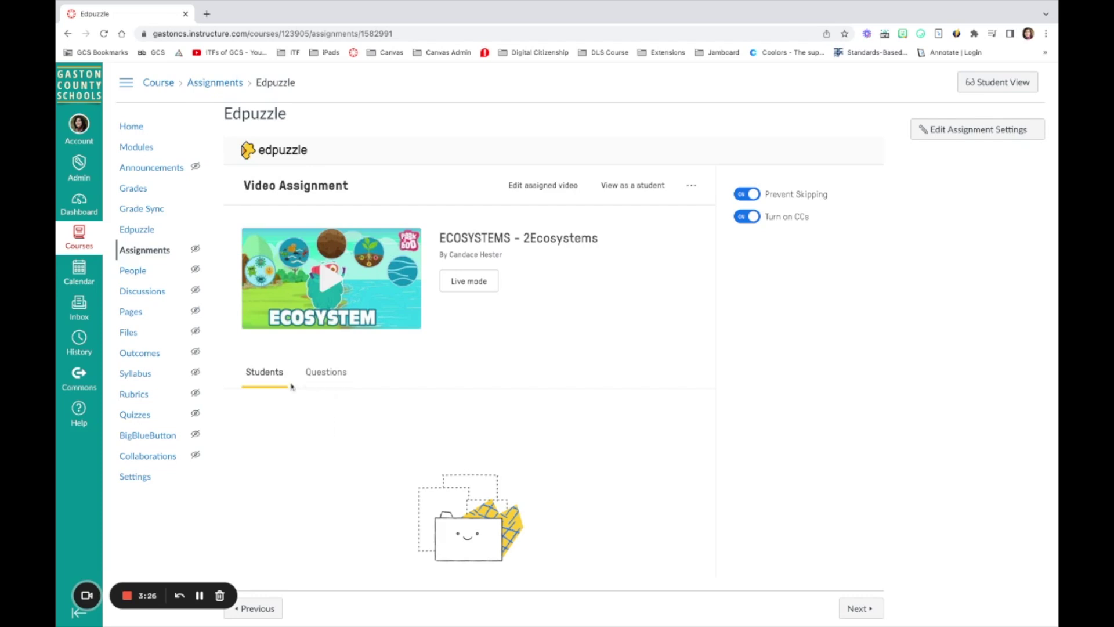
# Step: Review the ECOSYSTEMS video's embedded questions, then return to the empty student list
pyautogui.click(322, 377)
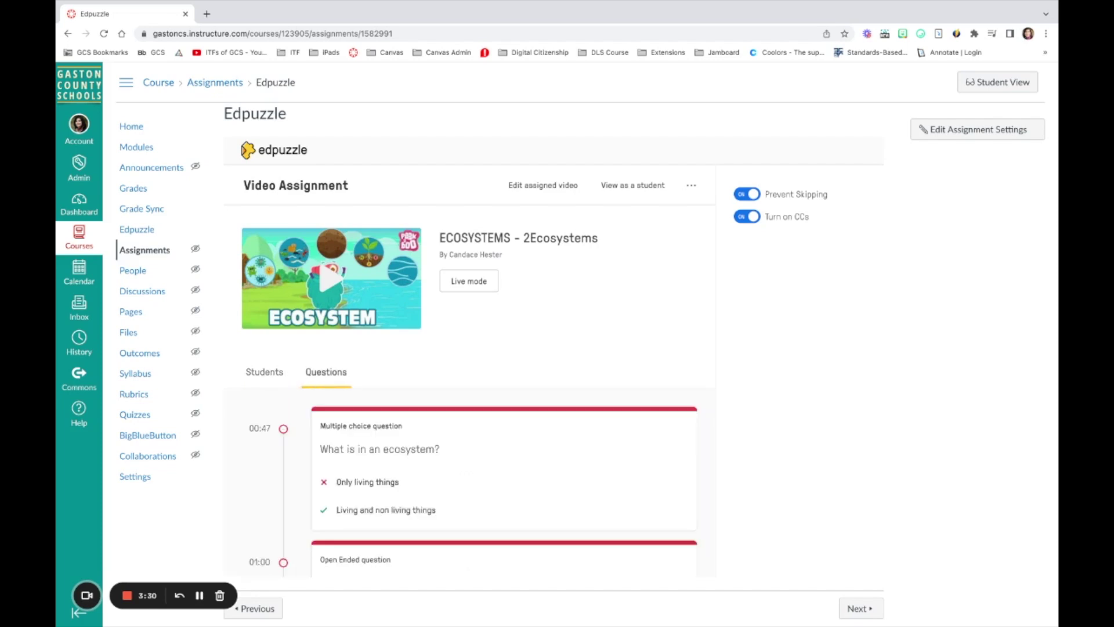
pyautogui.click(257, 379)
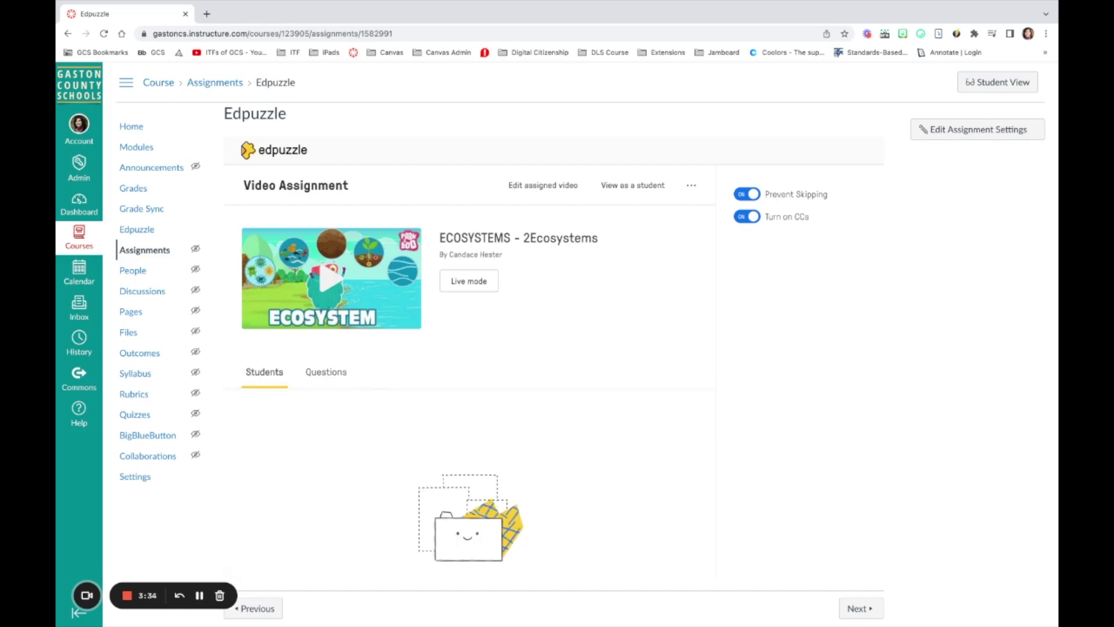